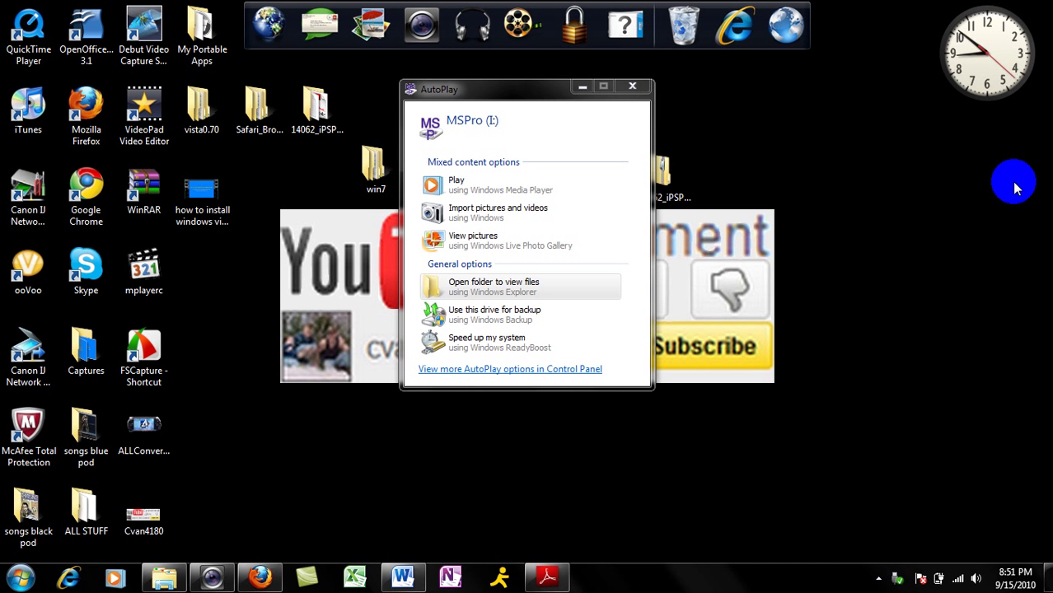
# - Uncover the desktop archives behind the AutoPlay window and look at the extract option for the zipped win7 archive
pyautogui.moveTo(435, 88); pyautogui.dragTo(499, 94)
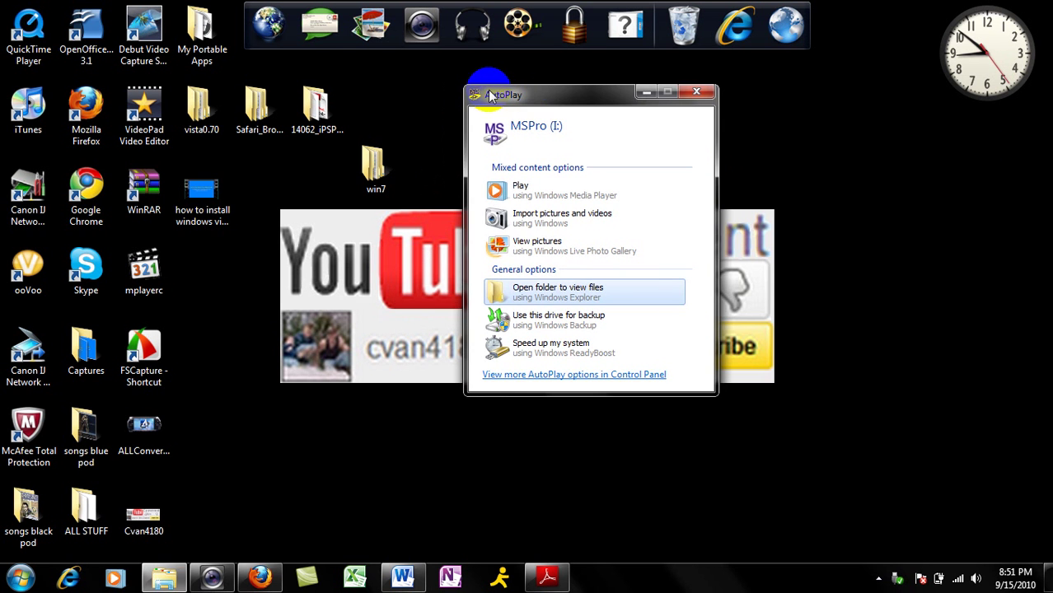
pyautogui.moveTo(581, 89); pyautogui.dragTo(783, 89)
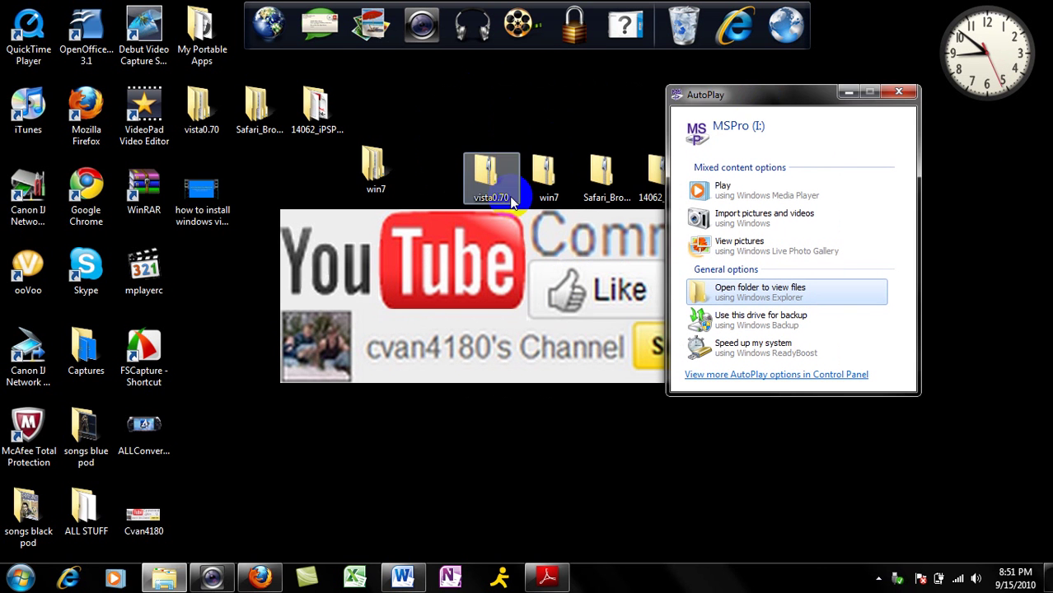
pyautogui.click(549, 178)
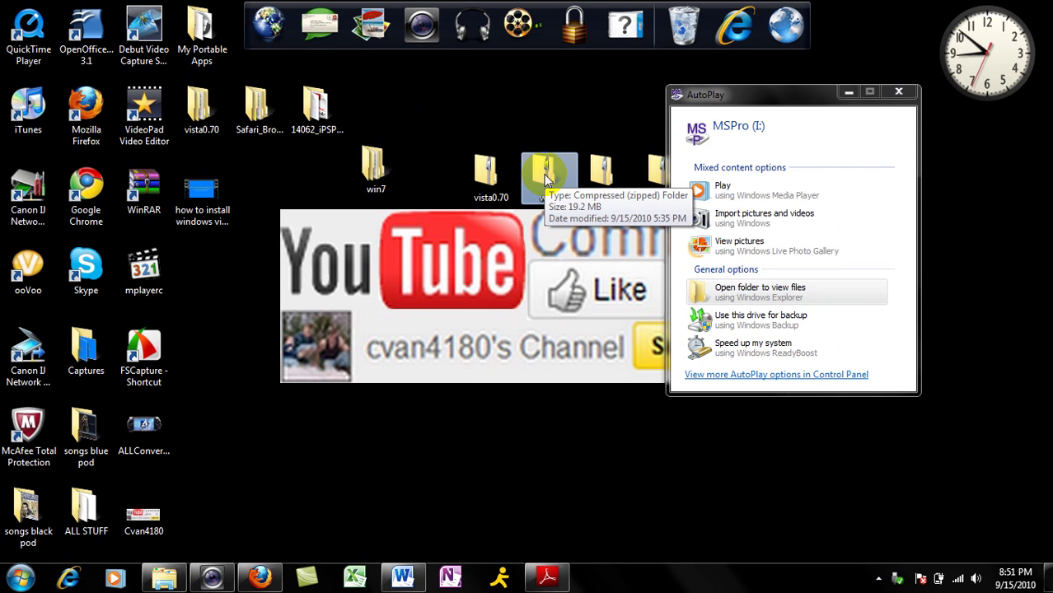
pyautogui.rightClick(546, 170)
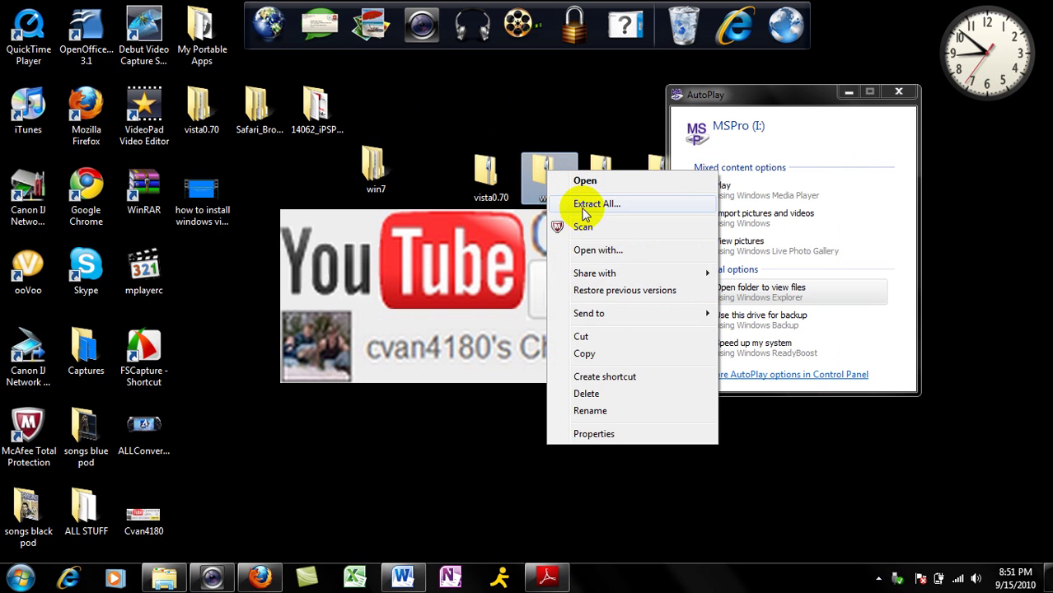
pyautogui.click(436, 182)
pyautogui.moveTo(376, 173); pyautogui.dragTo(580, 174)
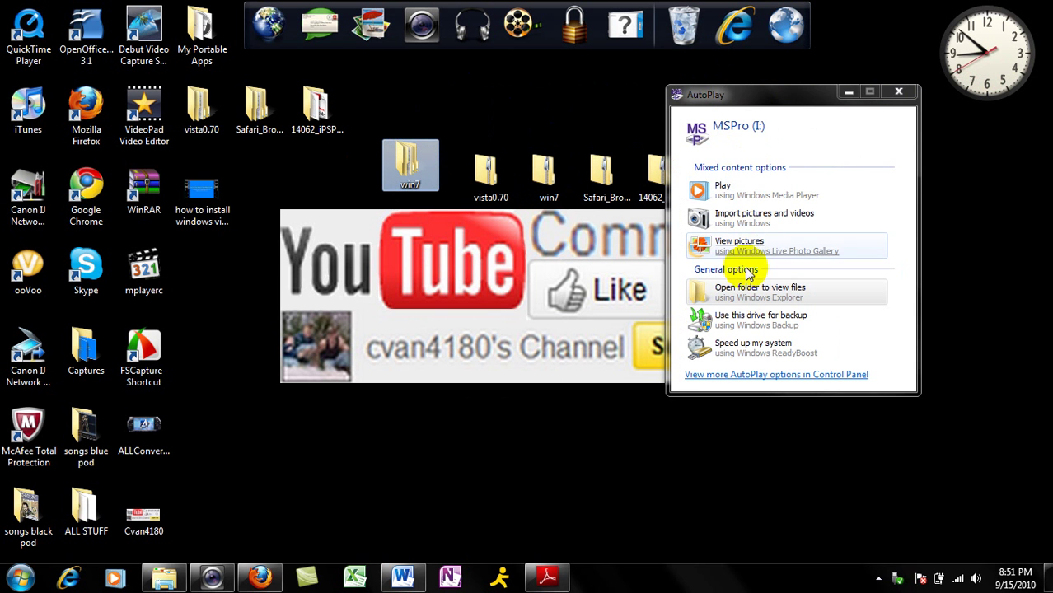
# - Open the PSP\COMMON folder on the MSPro (I:) memory stick and move its window aside to uncover the desktop's win7 folder
pyautogui.click(746, 299)
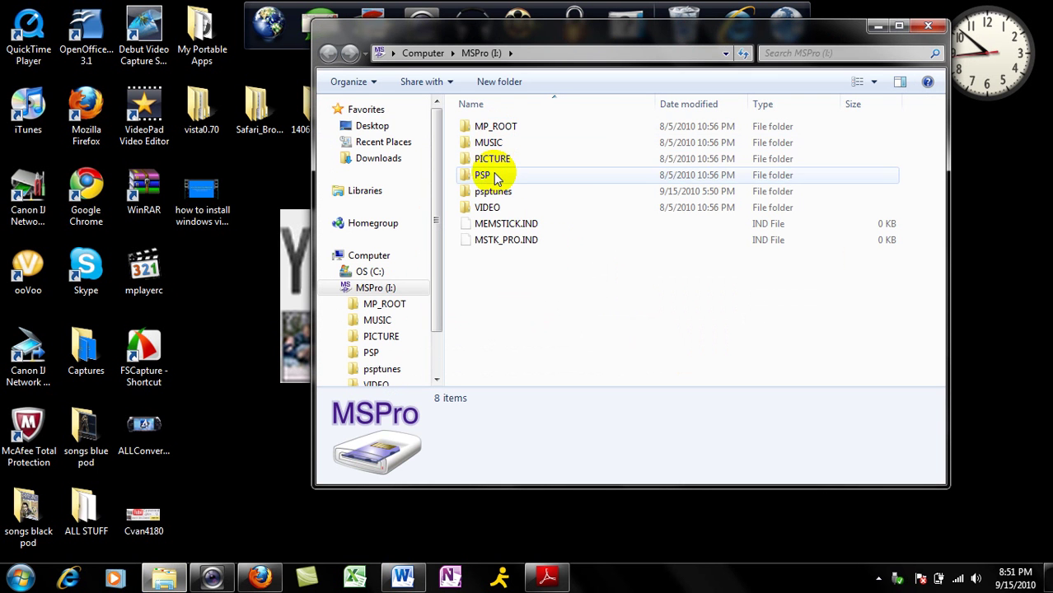
pyautogui.doubleClick(497, 172)
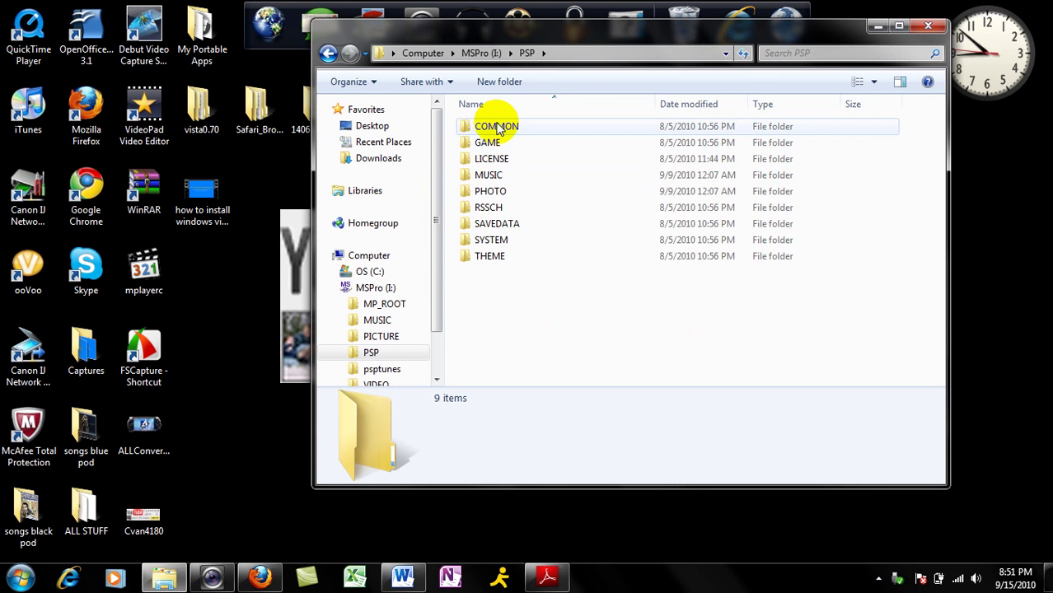
pyautogui.doubleClick(498, 127)
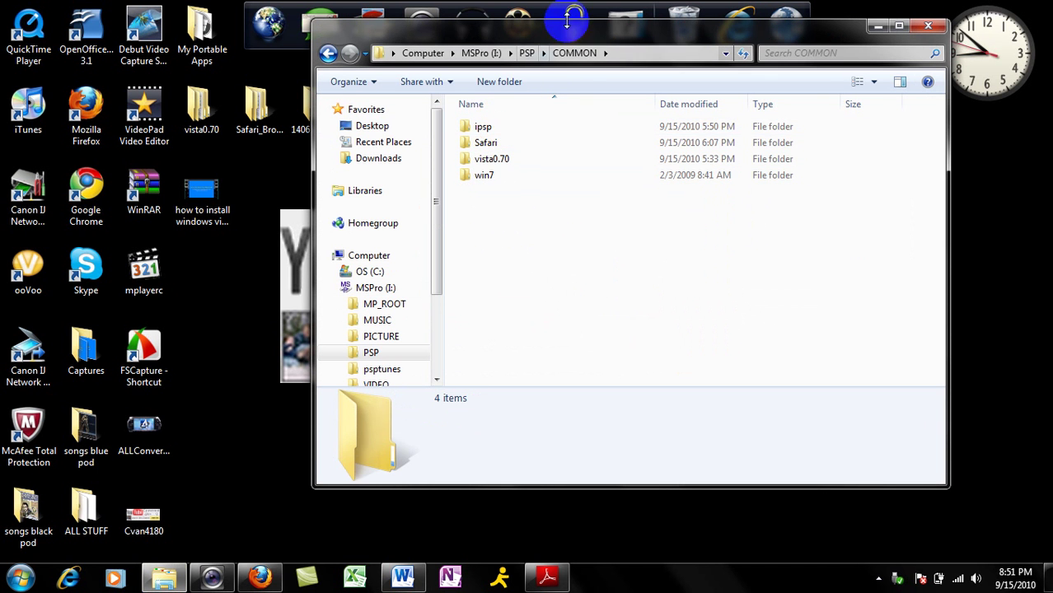
pyautogui.moveTo(567, 21); pyautogui.dragTo(816, 27)
# - Open the extracted win7 folder on the desktop and browse into its __MACOSX\win7 subfolder
pyautogui.doubleClick(410, 165)
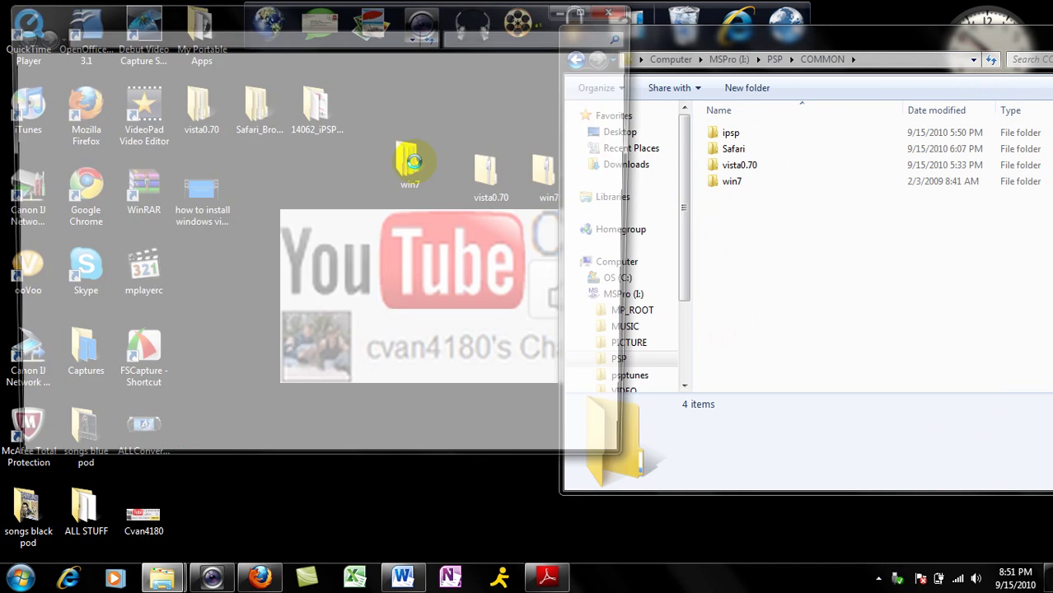
pyautogui.click(182, 109)
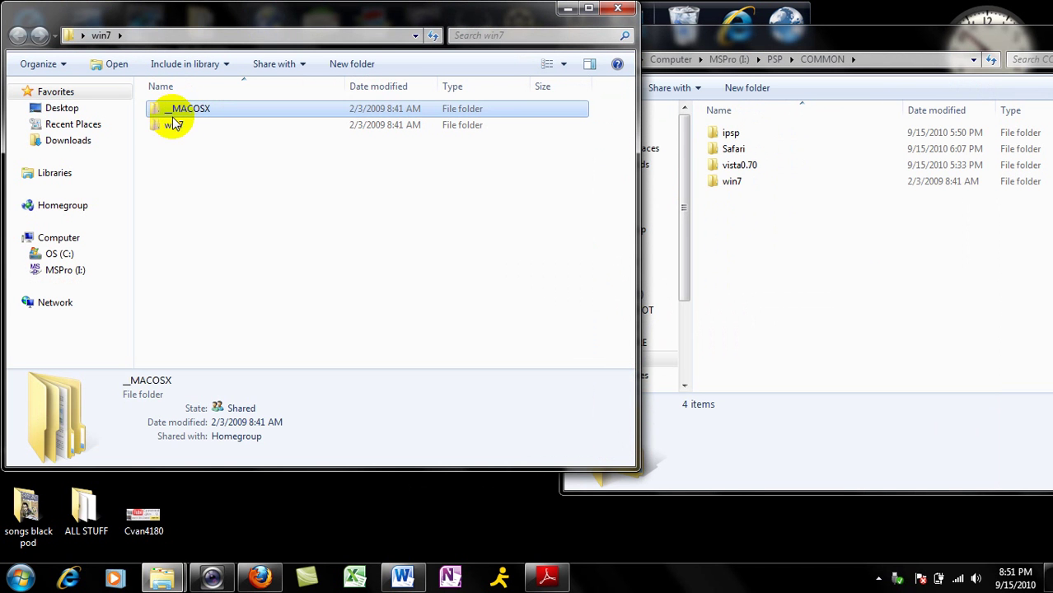
pyautogui.click(174, 124)
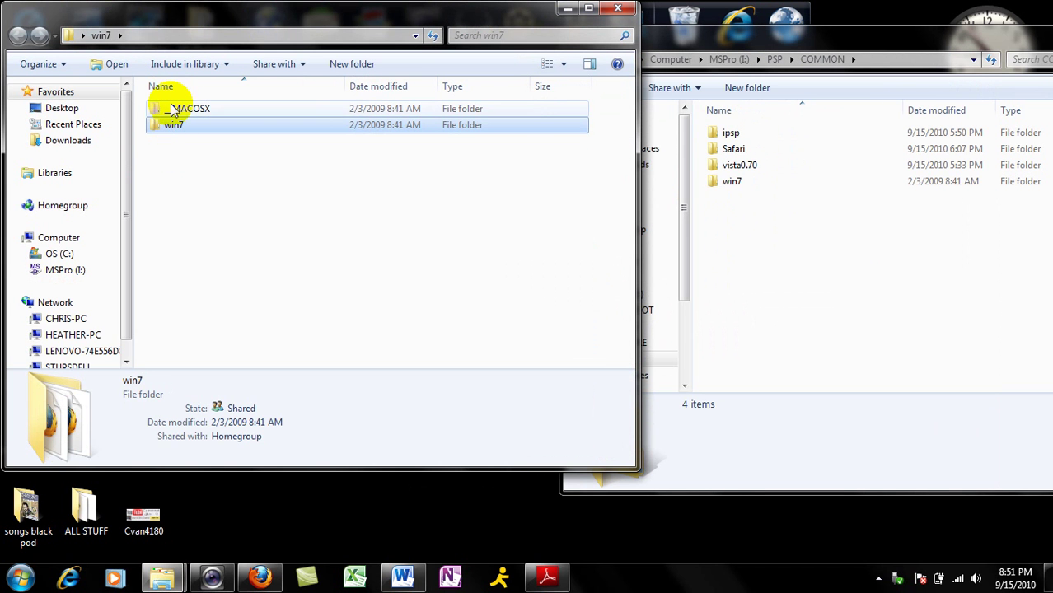
pyautogui.doubleClick(173, 110)
pyautogui.click(216, 111)
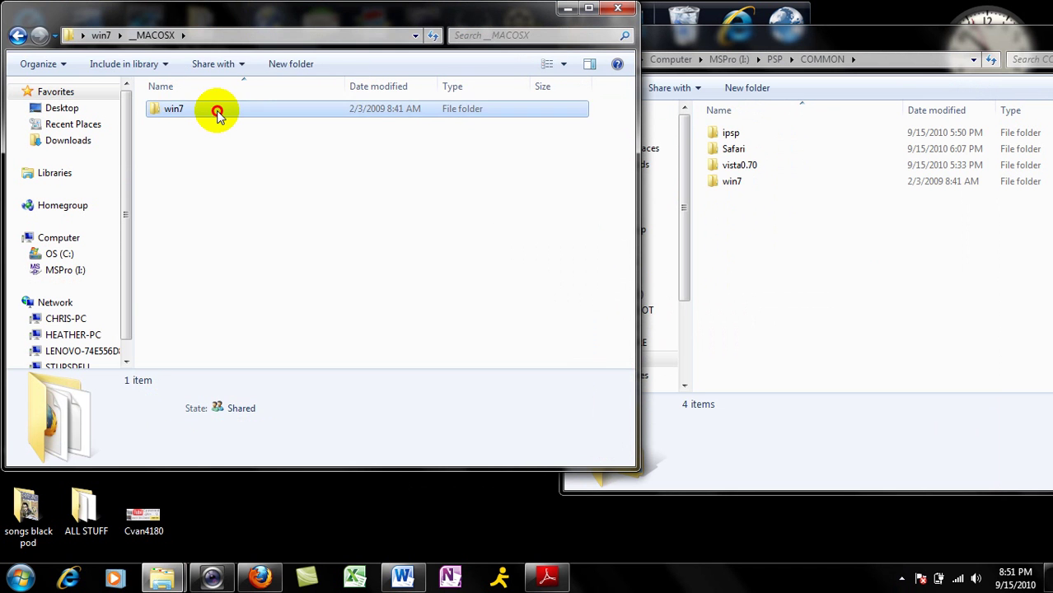
pyautogui.doubleClick(217, 111)
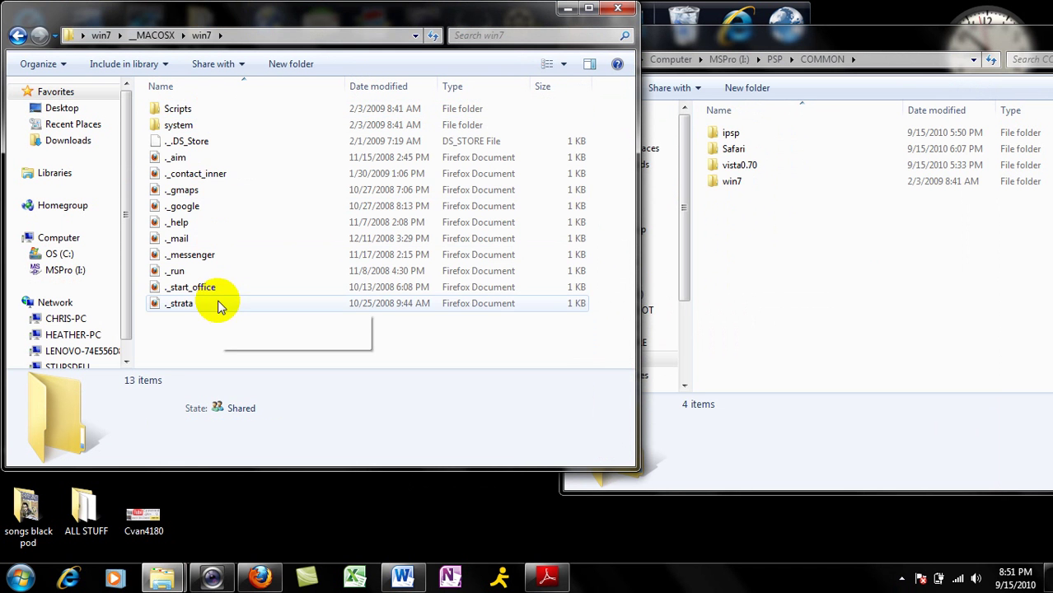
# - Look inside the Scripts and system folders of __MACOSX\win7
pyautogui.click(223, 116)
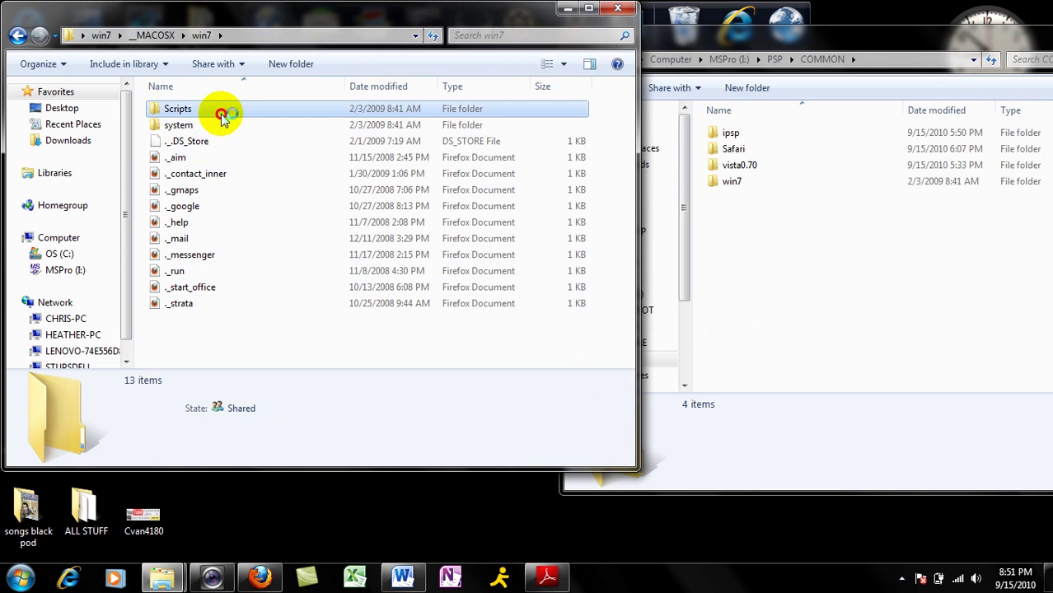
pyautogui.doubleClick(223, 116)
pyautogui.press('BackSpace')
pyautogui.press('Down')
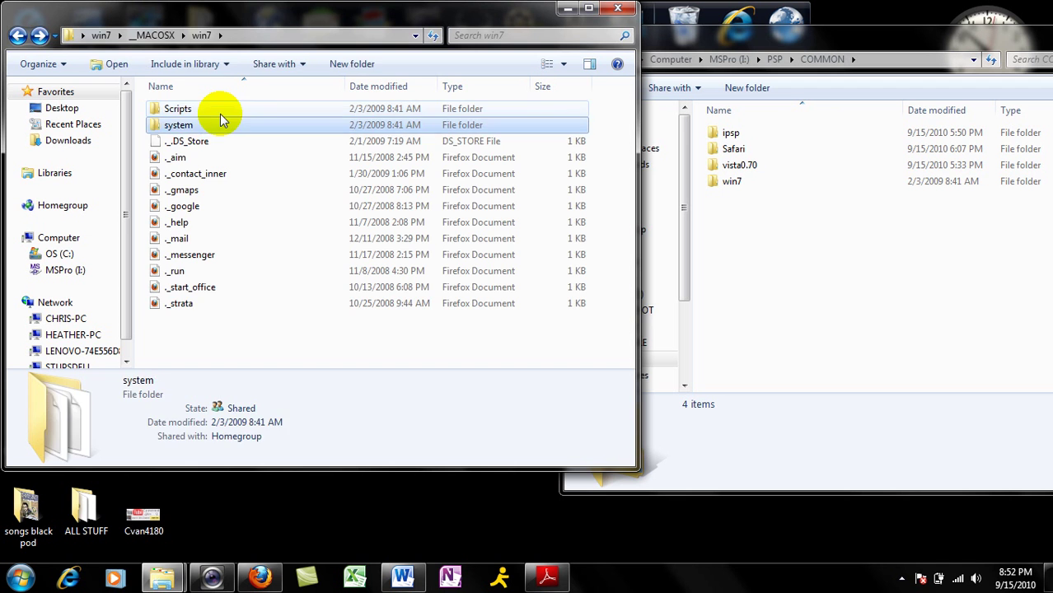
pyautogui.press('Return')
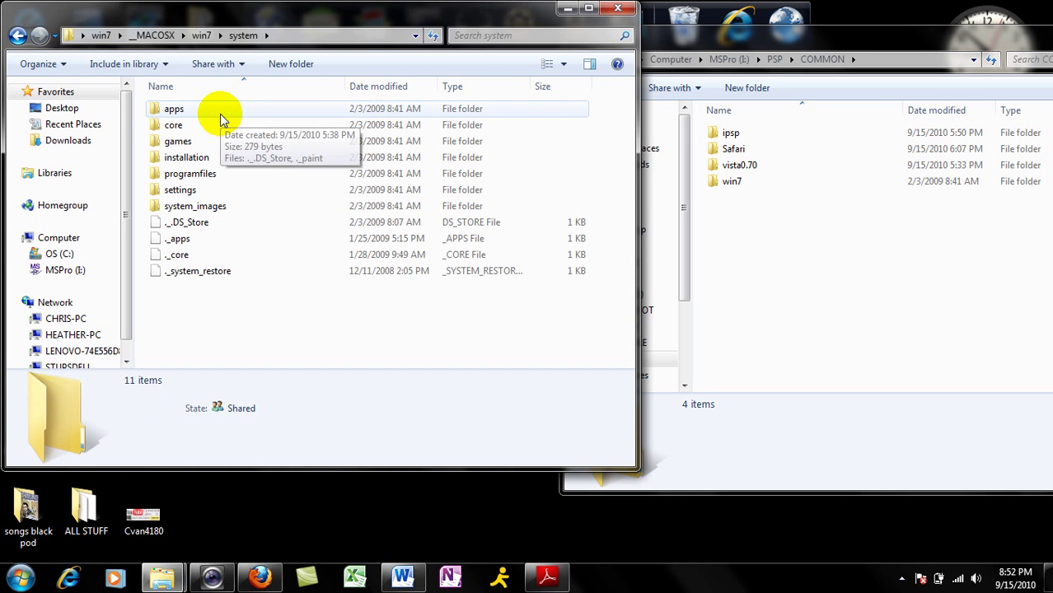
pyautogui.press('BackSpace')
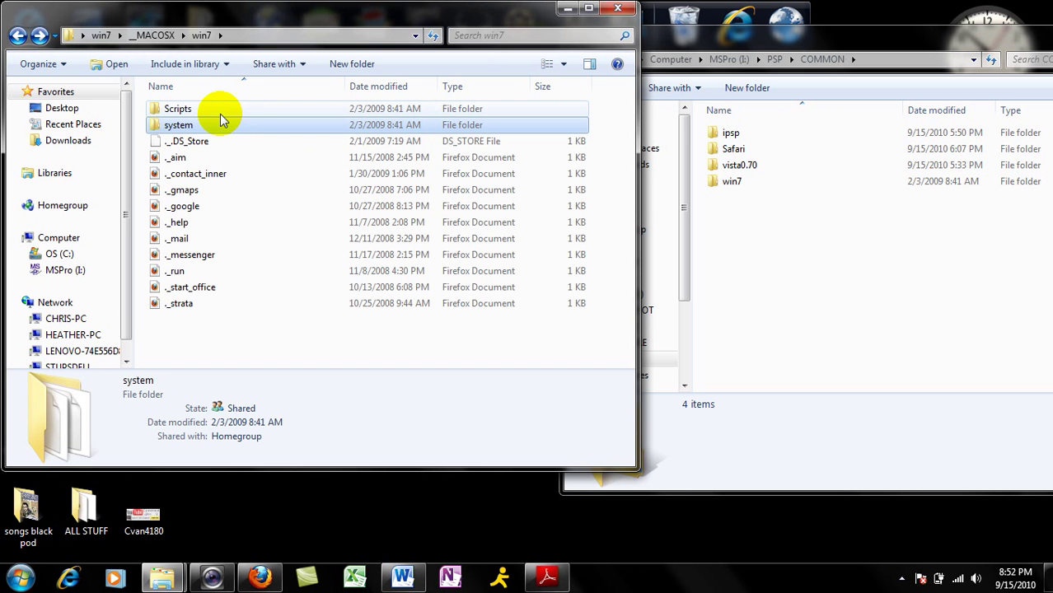
# - Go back to the top of the extracted win7 folder and examine the contents of the inner win7 folder
pyautogui.press('BackSpace')
pyautogui.press('BackSpace')
pyautogui.press('Down')
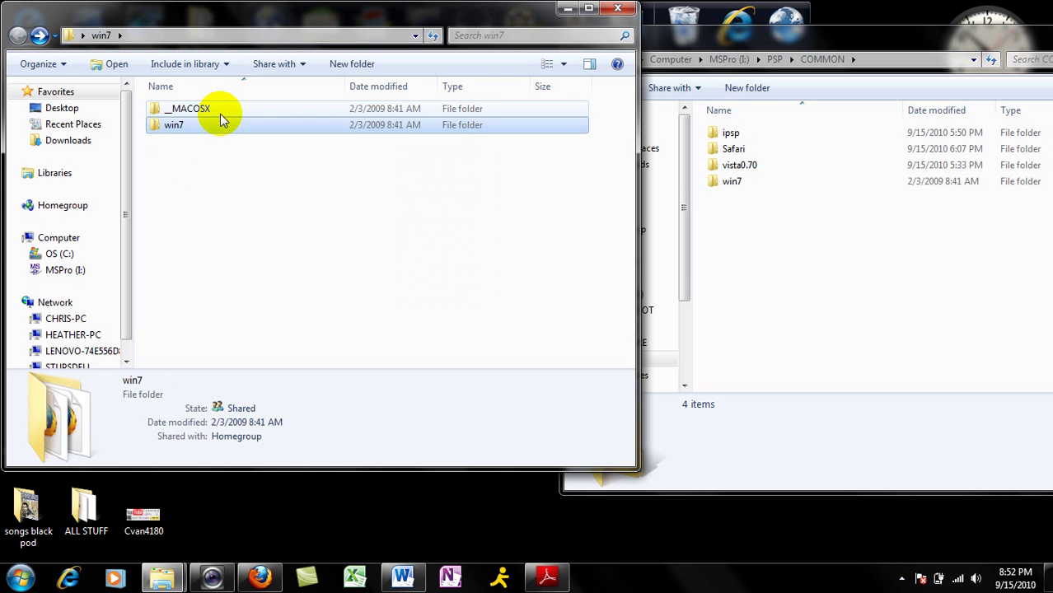
pyautogui.press('Return')
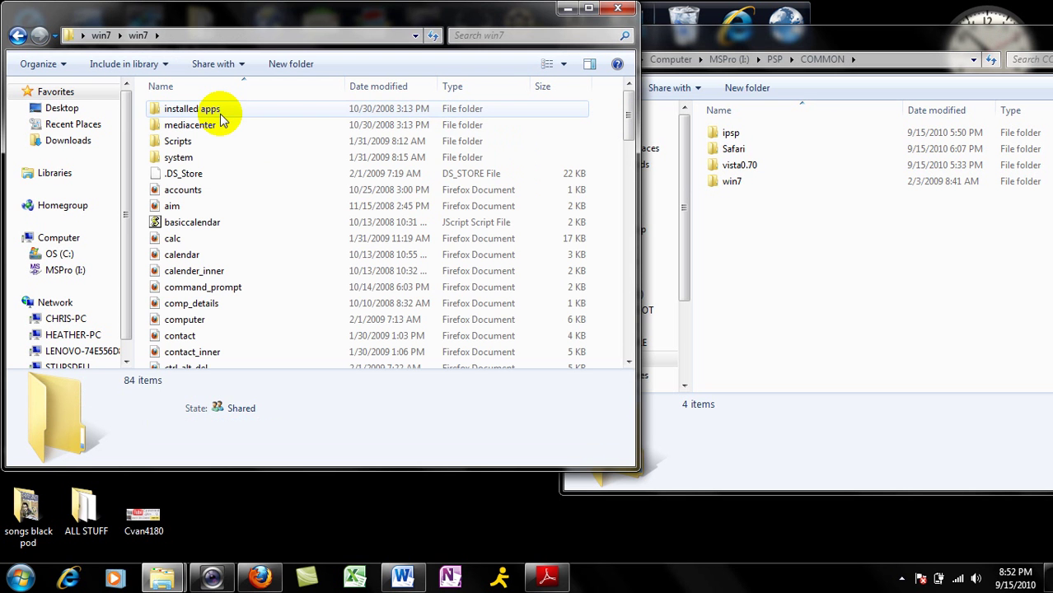
pyautogui.press('BackSpace')
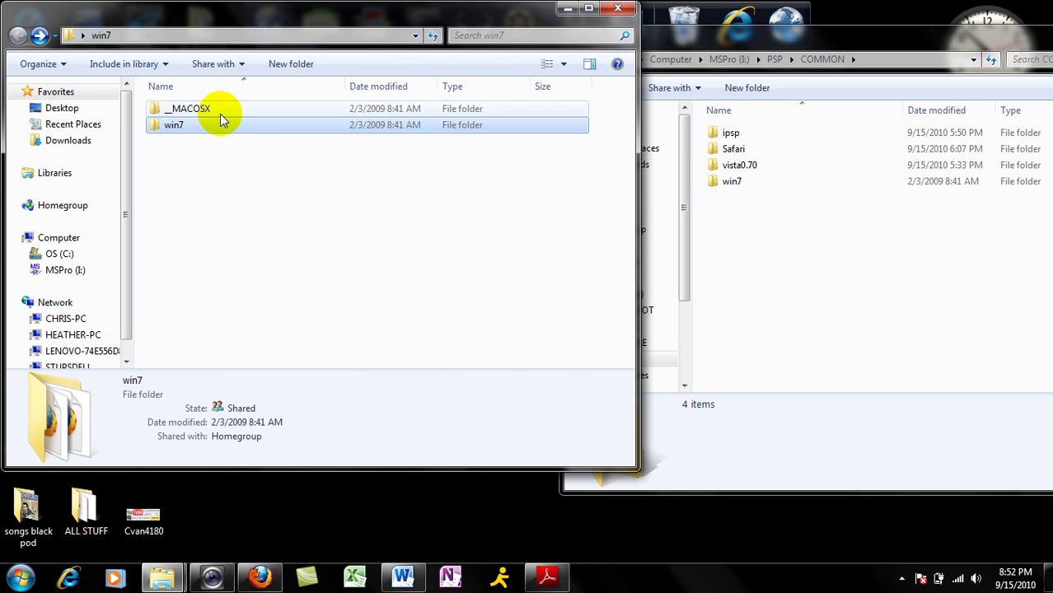
# - Try to move the inner win7 folder toward the COMMON folder window, and close both folder windows
pyautogui.moveTo(188, 128); pyautogui.dragTo(346, 211)
pyautogui.click(804, 42)
pyautogui.moveTo(804, 43); pyautogui.dragTo(615, 42)
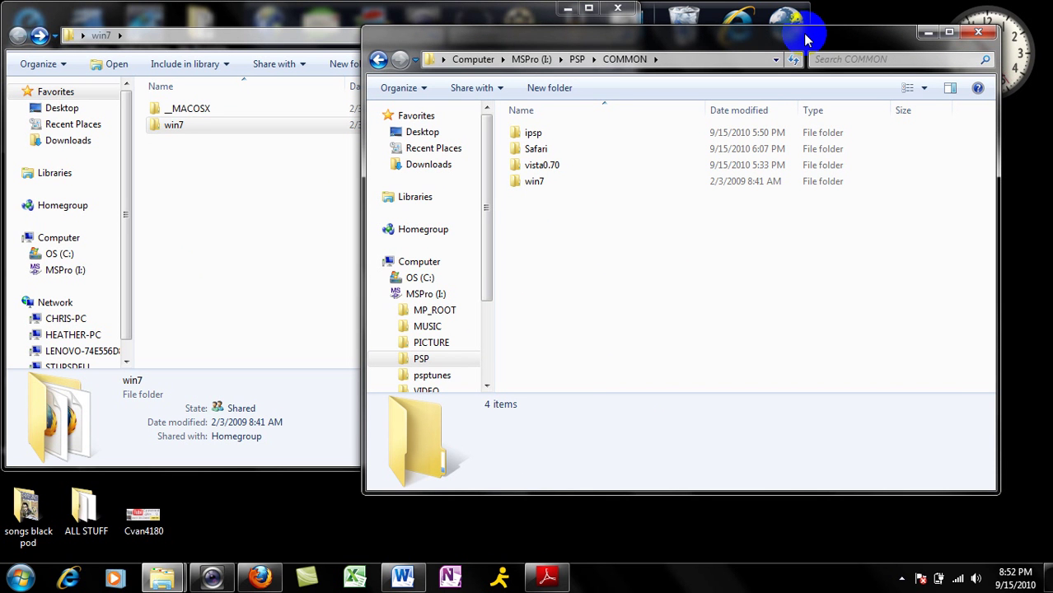
pyautogui.click(979, 32)
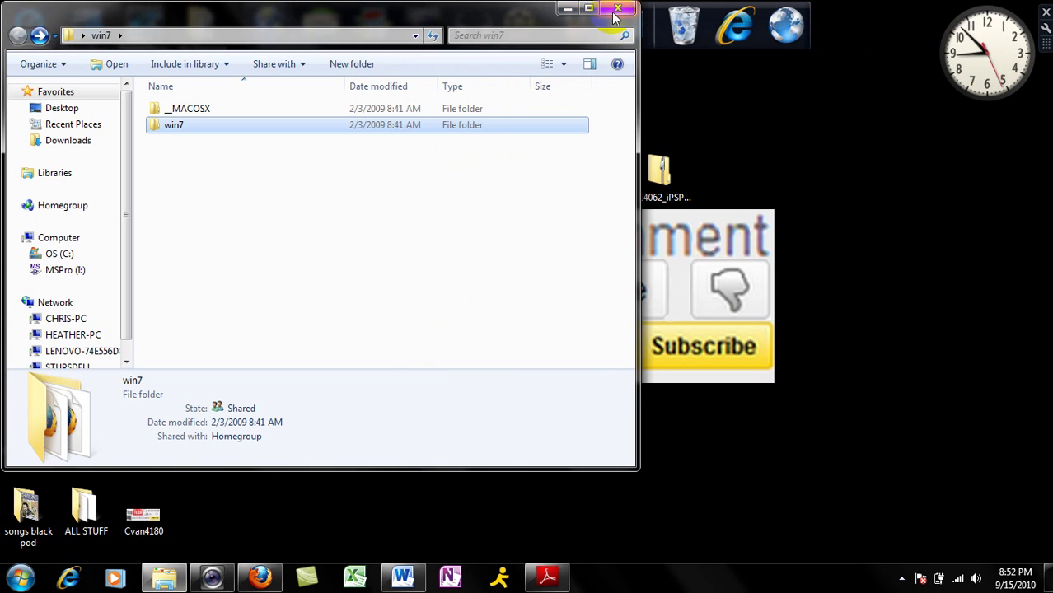
pyautogui.click(616, 11)
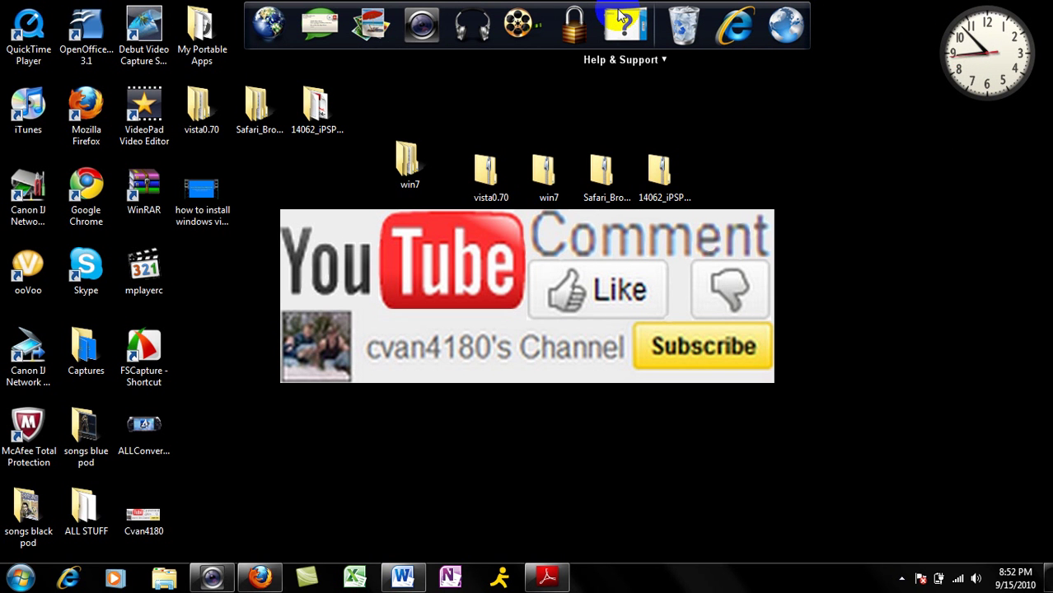
# - Bring up the webcam preview, and in the Word document replace vista0.70/vista in the path with win7, giving File:/psp/common/win7/index.html
pyautogui.click(214, 577)
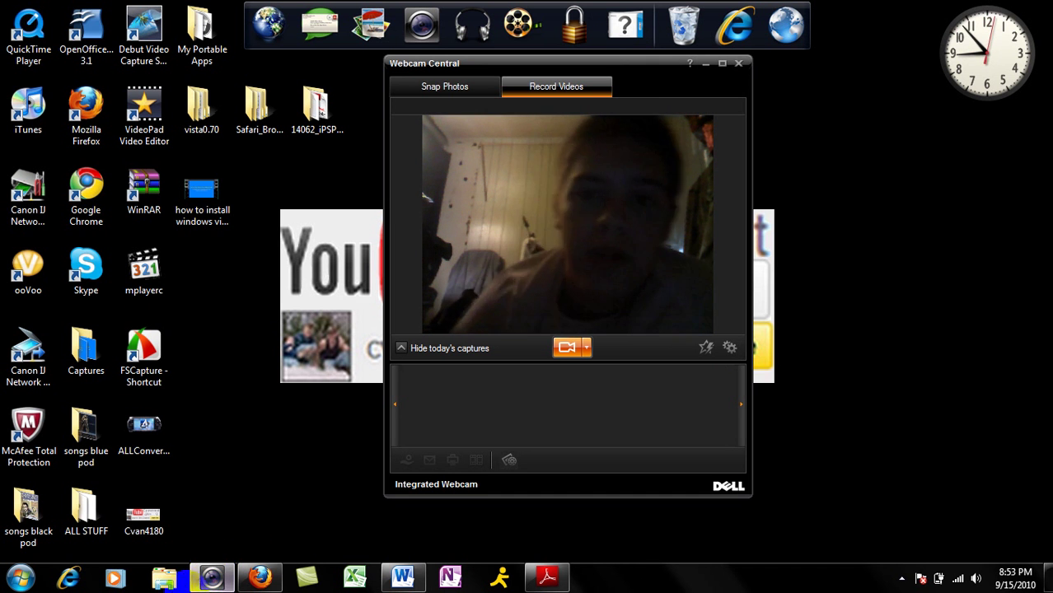
pyautogui.click(402, 577)
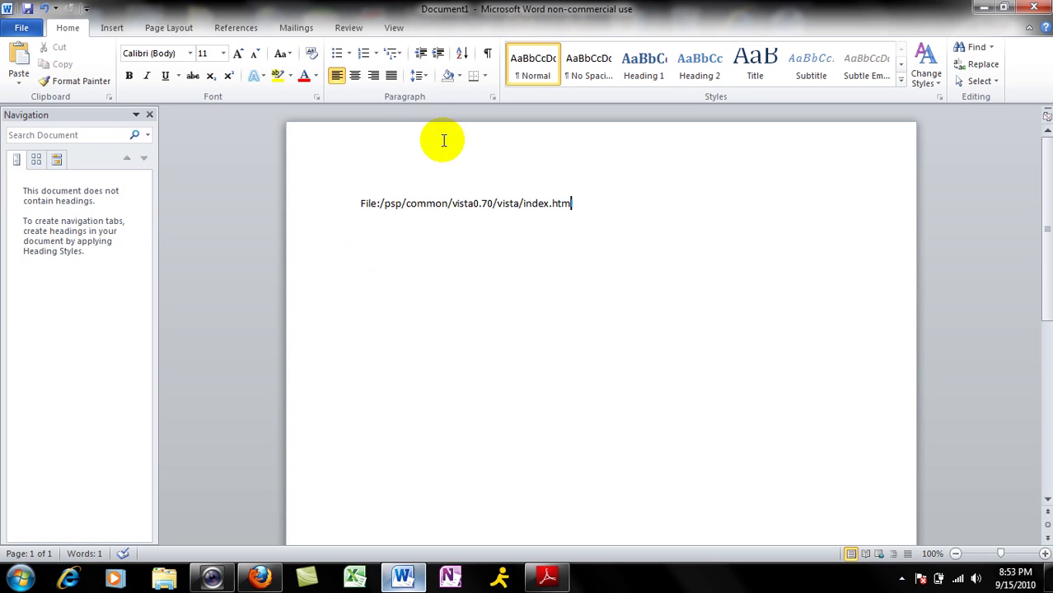
pyautogui.moveTo(519, 204); pyautogui.dragTo(453, 206)
pyautogui.press('Delete')
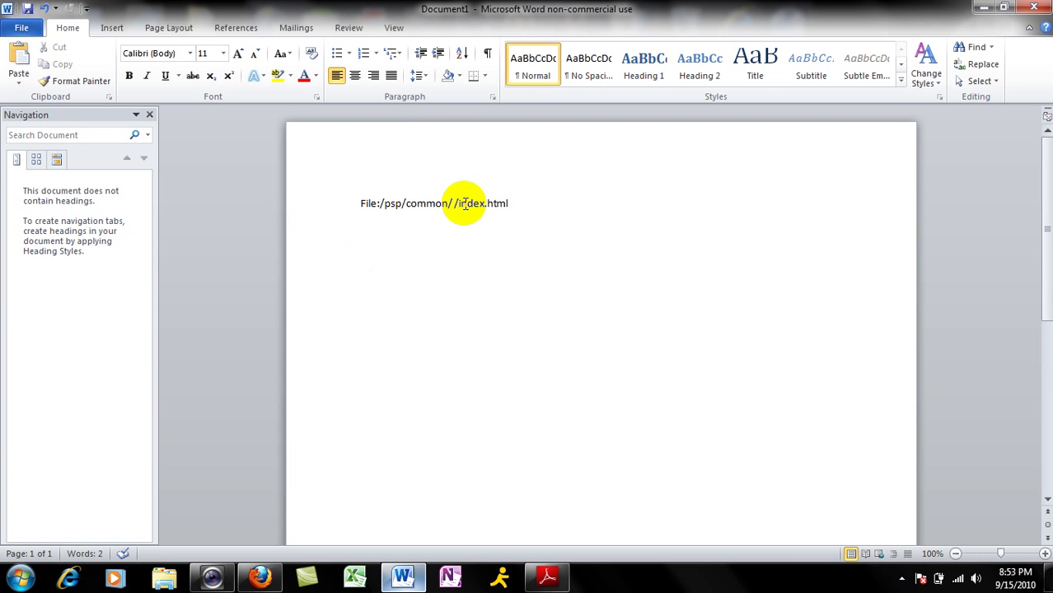
pyautogui.write('win7')
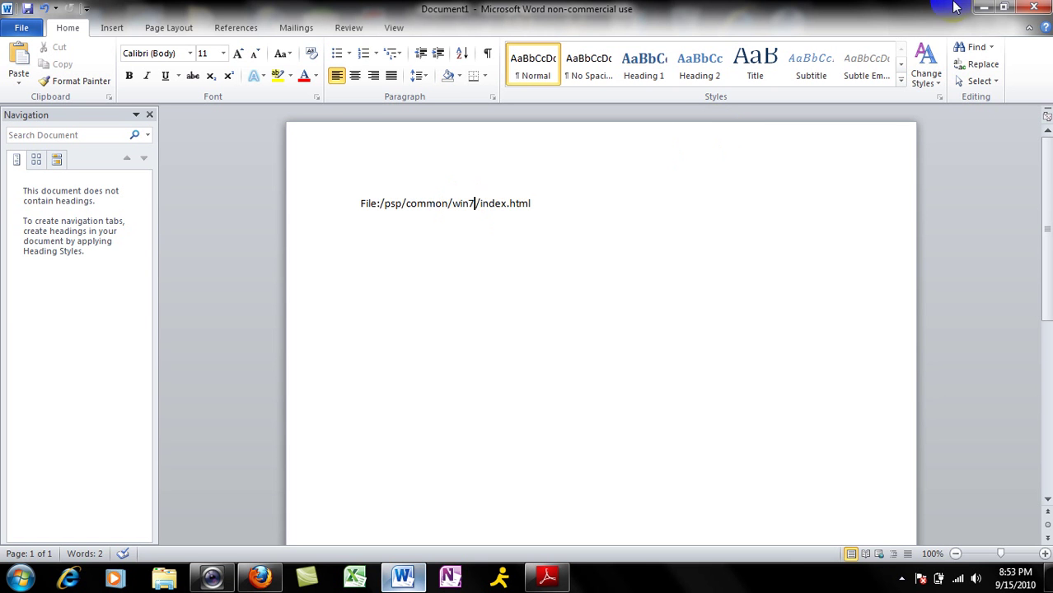
# - Minimise the Word document and move the webcam preview window aside on the desktop
pyautogui.click(980, 8)
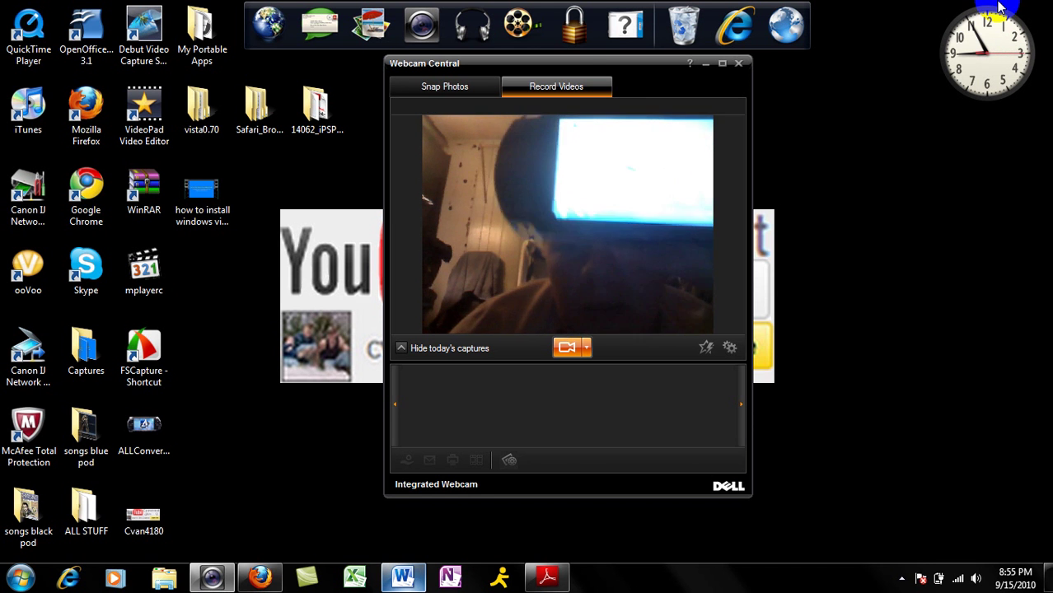
pyautogui.moveTo(590, 64); pyautogui.dragTo(717, 80)
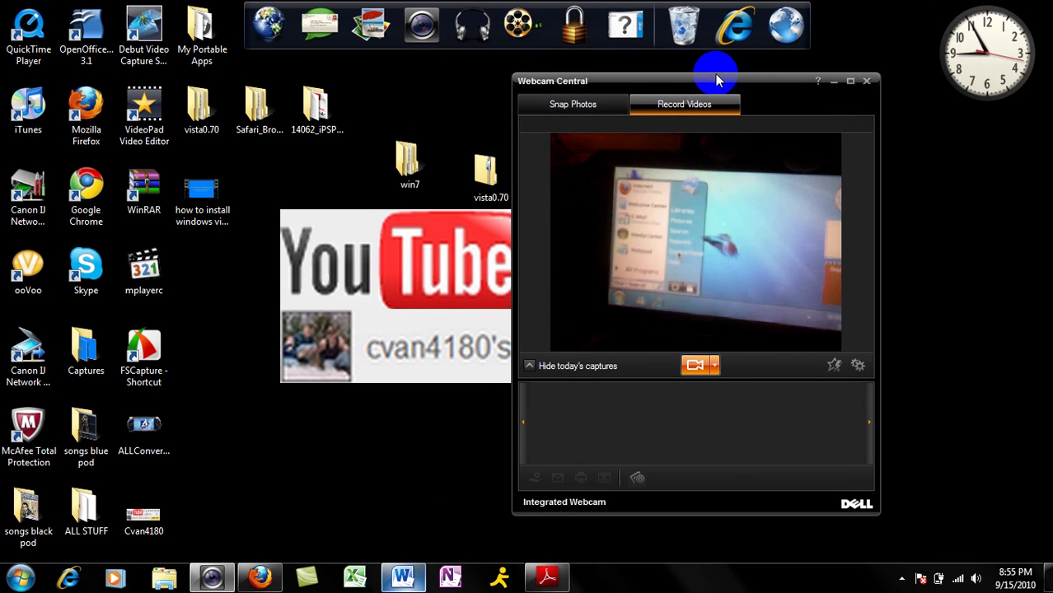
# - Look through the Start Menu, Taskbar and Toolbars settings in the taskbar properties without changing them, and minimise the webcam preview
pyautogui.click(23, 584)
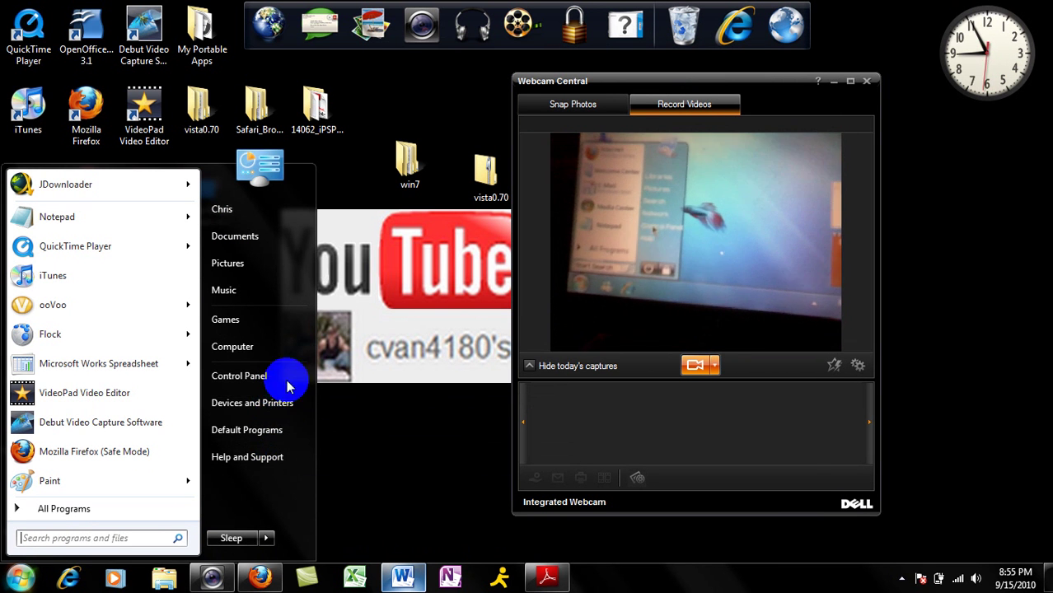
pyautogui.rightClick(262, 486)
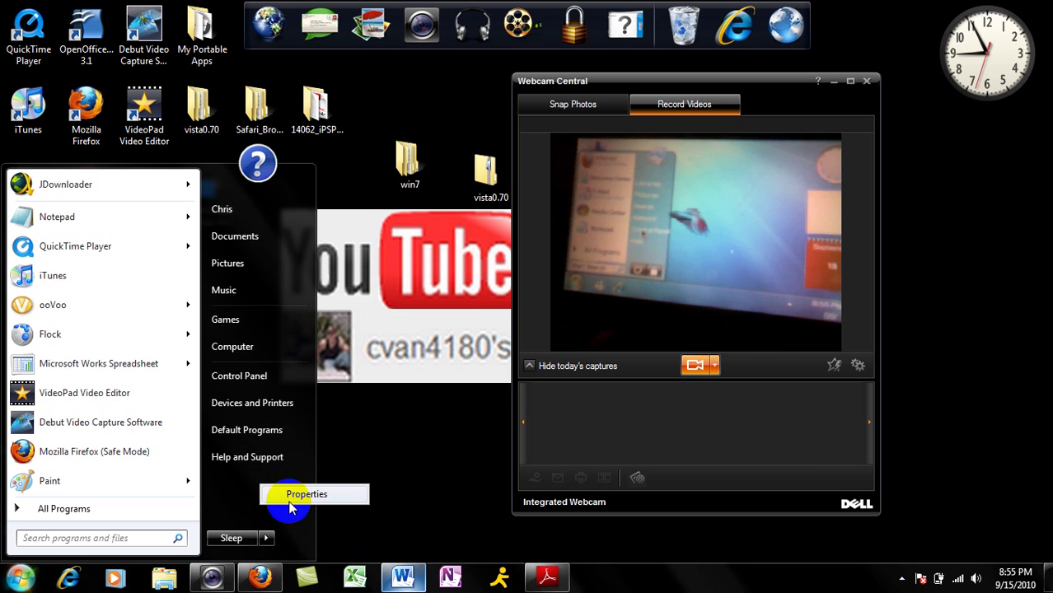
pyautogui.click(289, 501)
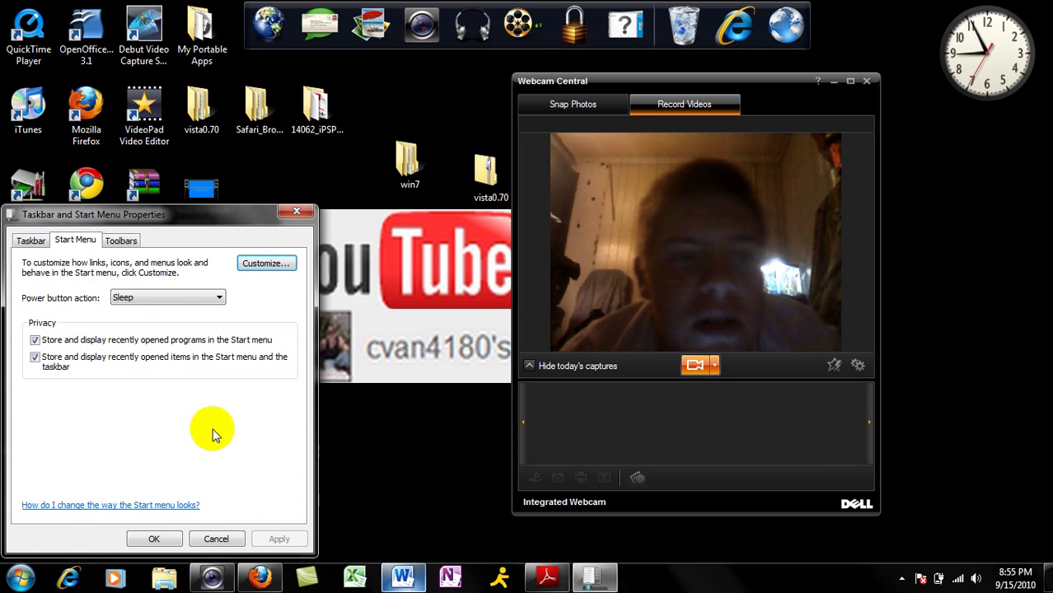
pyautogui.click(31, 239)
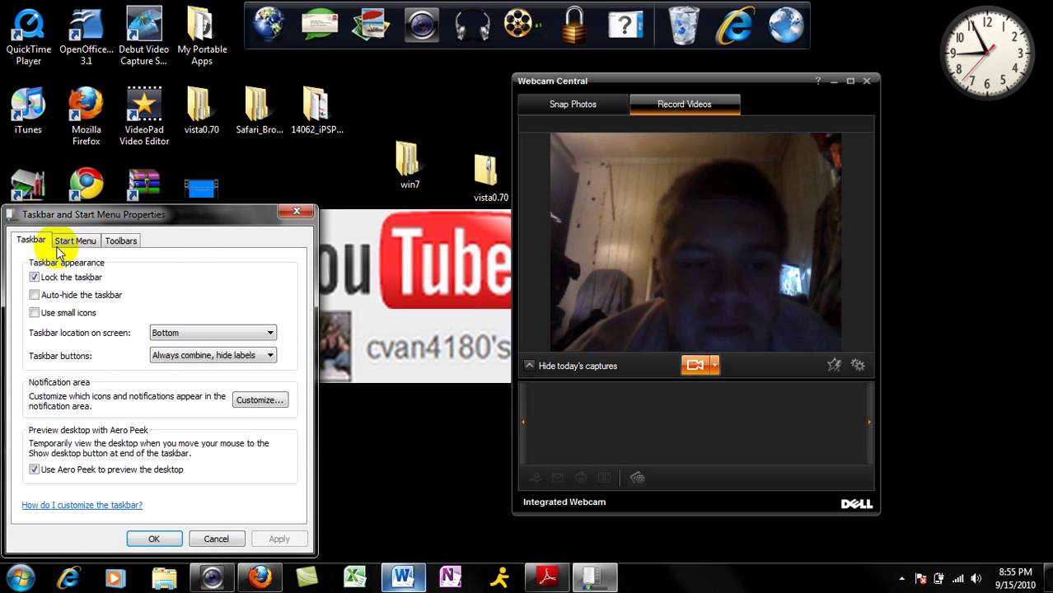
pyautogui.click(122, 240)
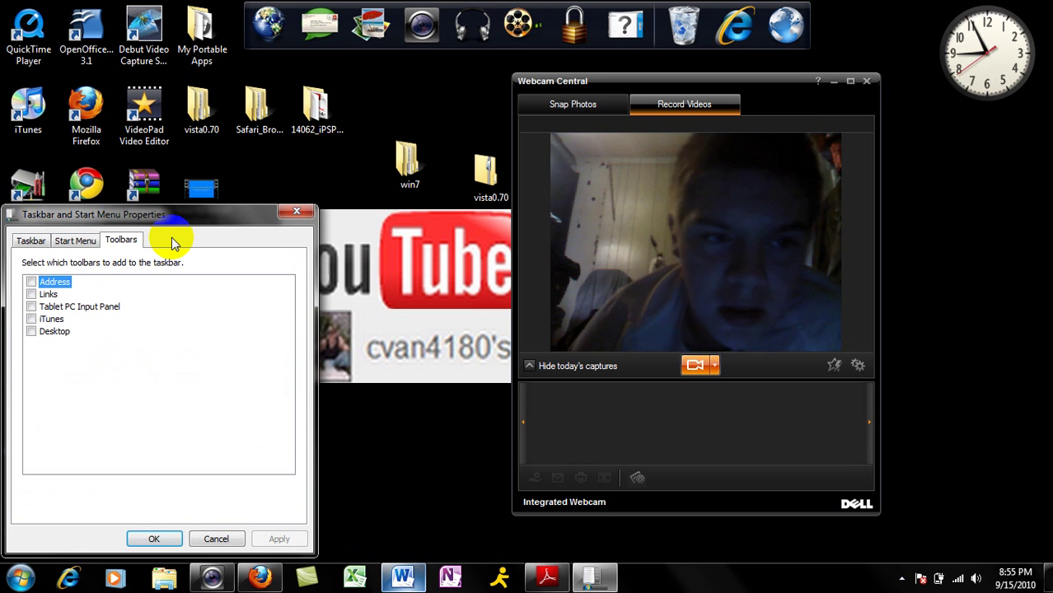
pyautogui.click(305, 216)
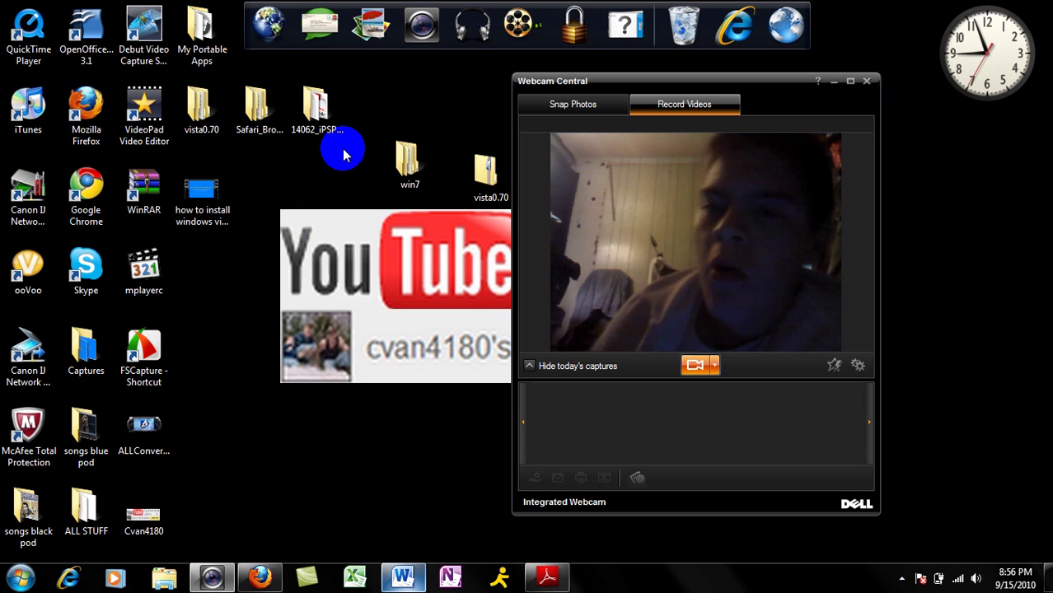
pyautogui.click(834, 81)
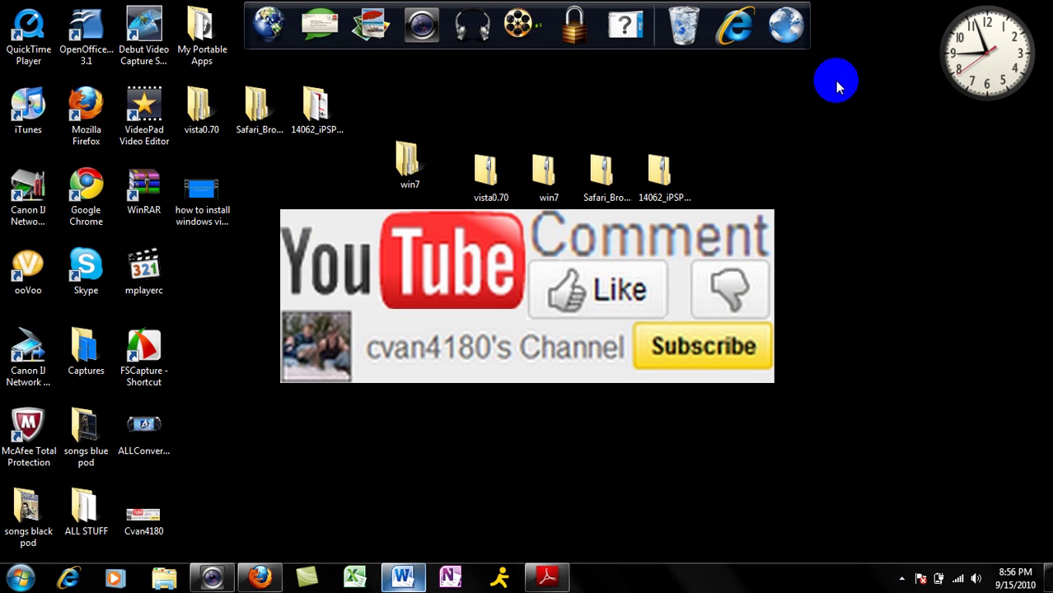